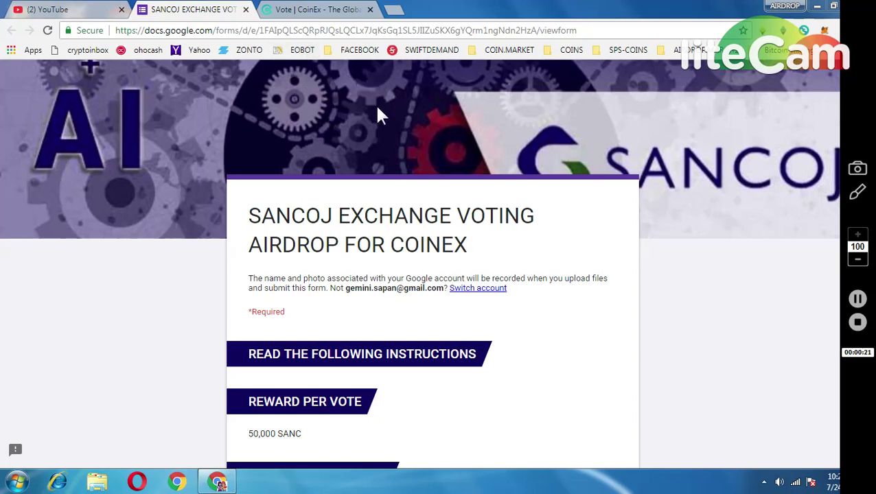
- Examine the Sancoj airdrop form's reward instructions and the list of projects on the CoinEx voting page
click(317, 12)
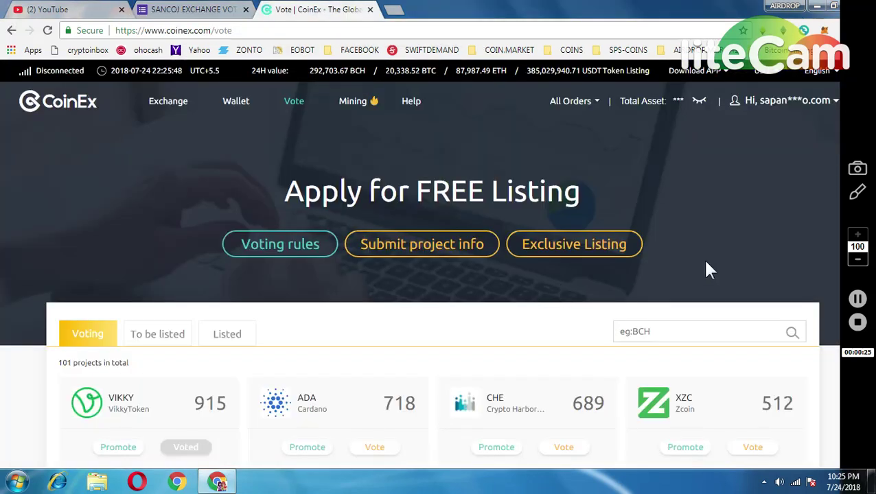
click(203, 12)
scroll(542, 303, down, 2)
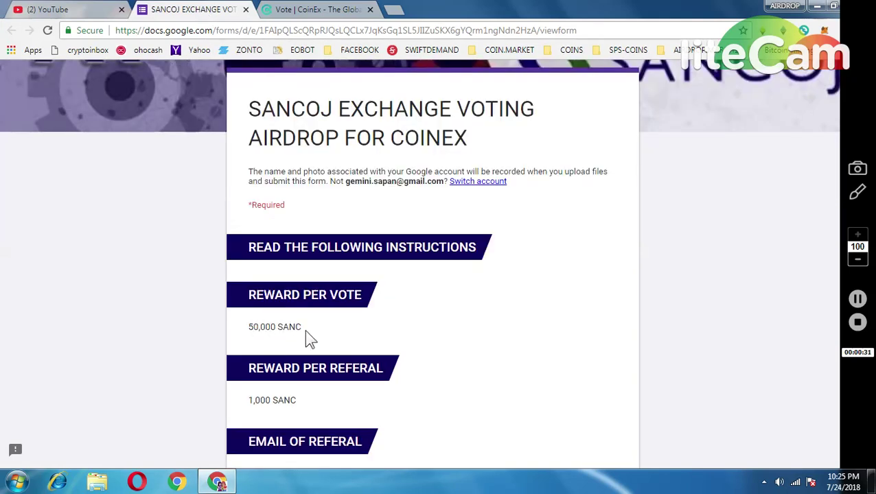
scroll(443, 336, up, 2)
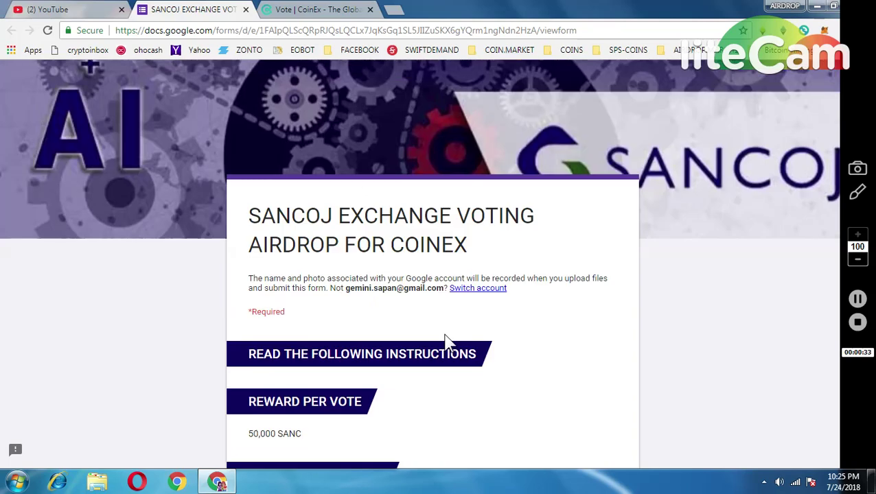
click(323, 12)
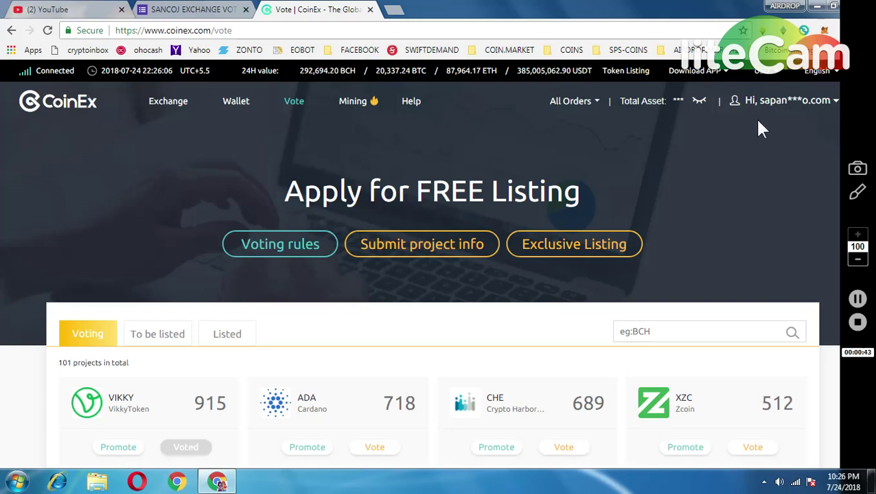
mouse_move(786, 103)
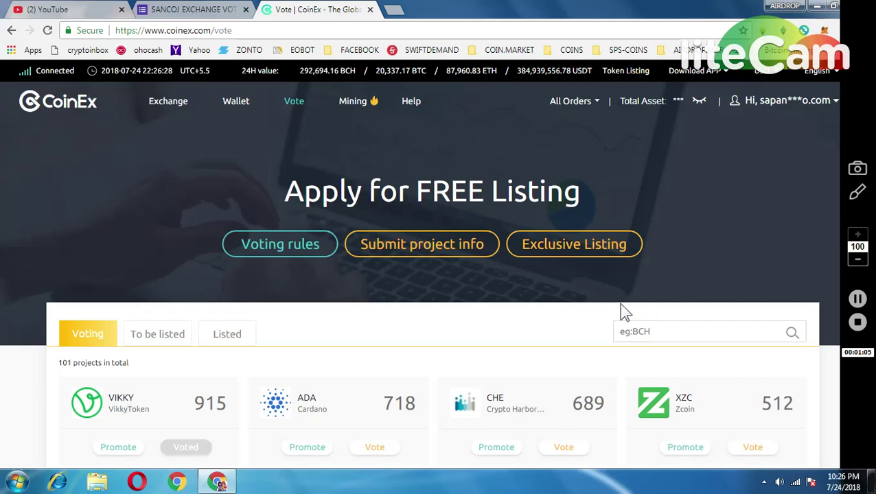
scroll(624, 312, down, 3)
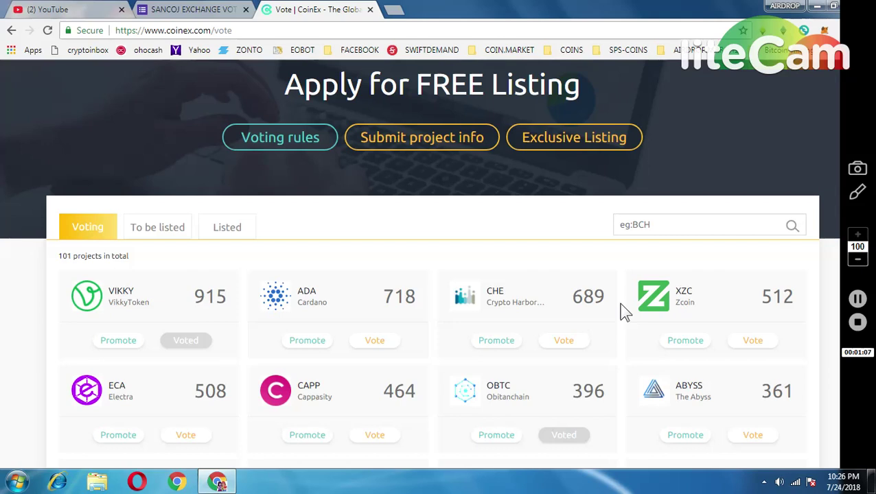
scroll(625, 312, up, 3)
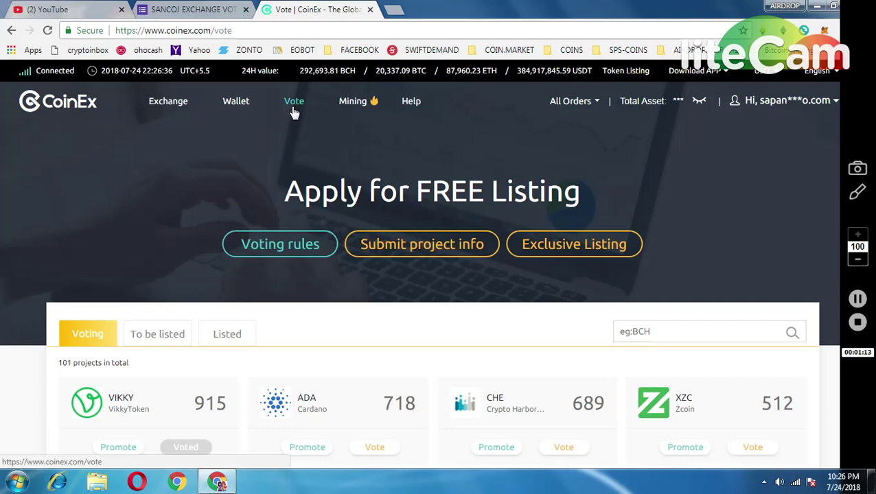
- Search the CoinEx voting projects for SANC
scroll(628, 201, down, 2)
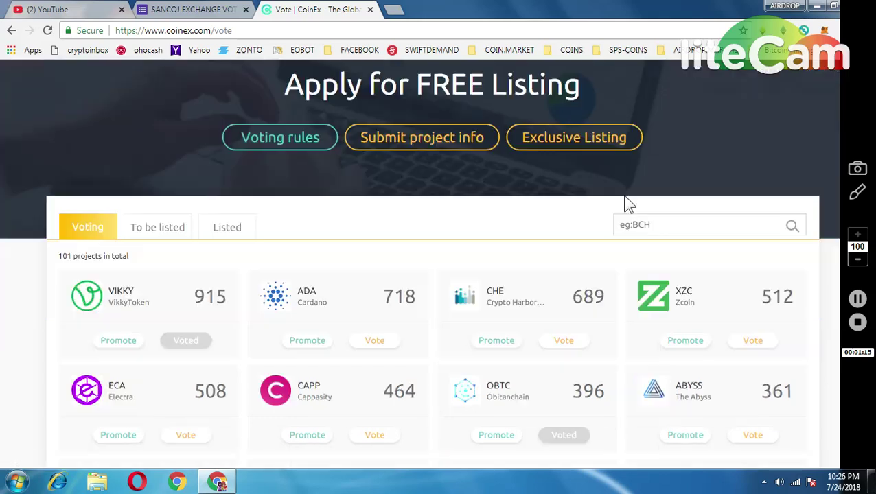
click(658, 224)
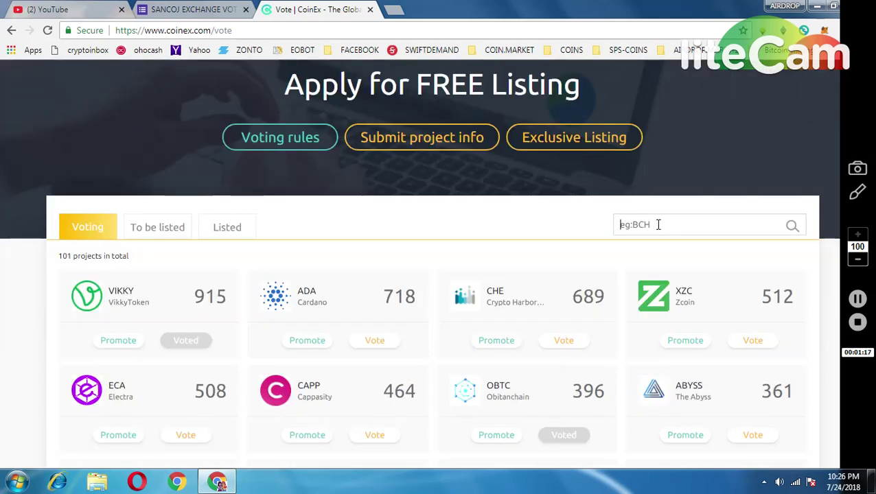
text(SANC)
click(791, 228)
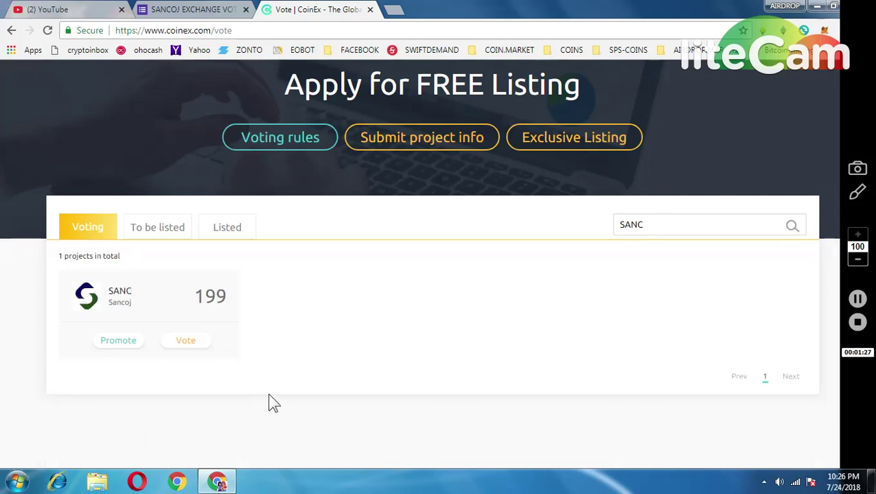
- Vote for the Sancoj (SANC) project and confirm paying 1 CET for the vote
scroll(272, 403, up, 2)
scroll(273, 401, down, 2)
scroll(273, 402, up, 2)
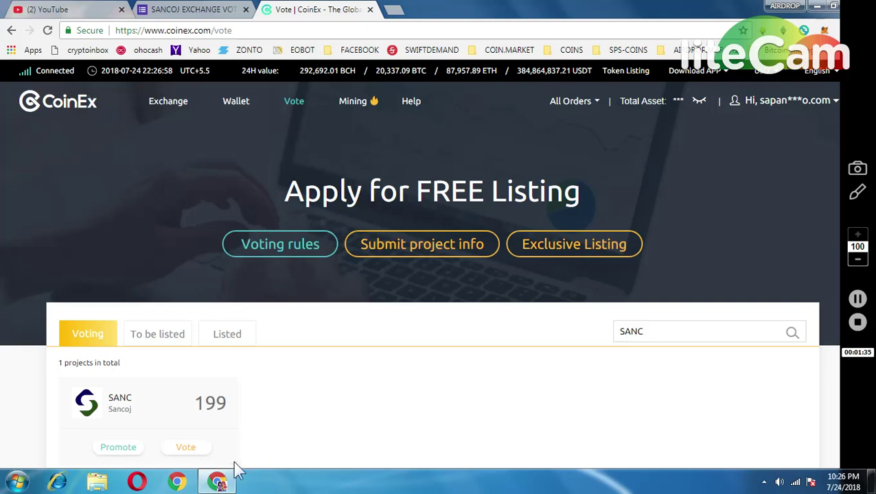
click(191, 446)
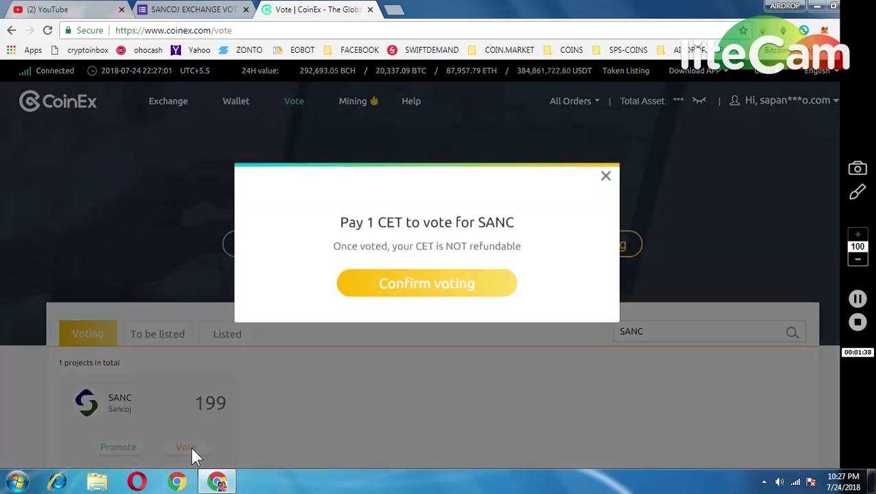
click(427, 294)
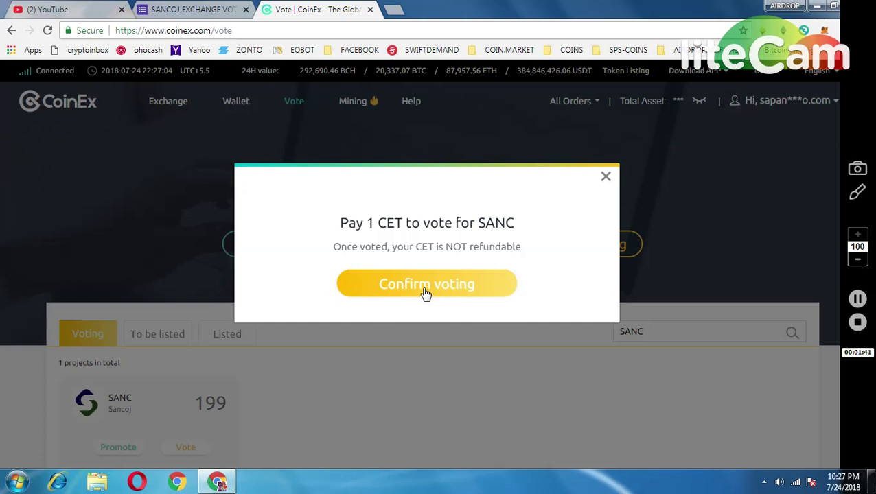
click(426, 295)
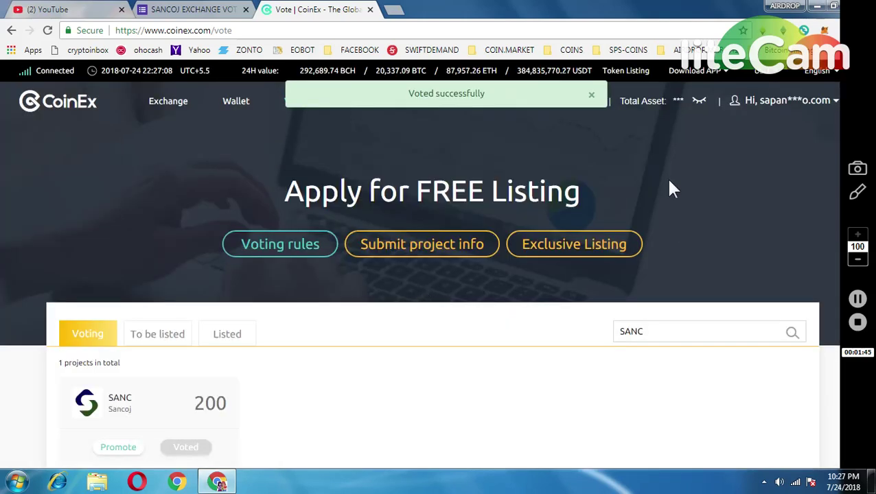
- Capture the voting page with the account email revealed, switch to Paint and paste the screenshot into a blank picture
mouse_move(821, 108)
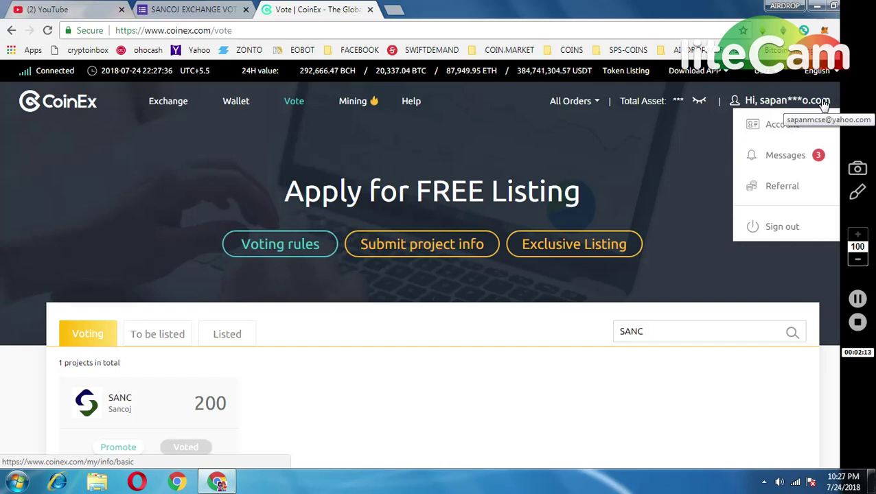
click(18, 482)
click(74, 199)
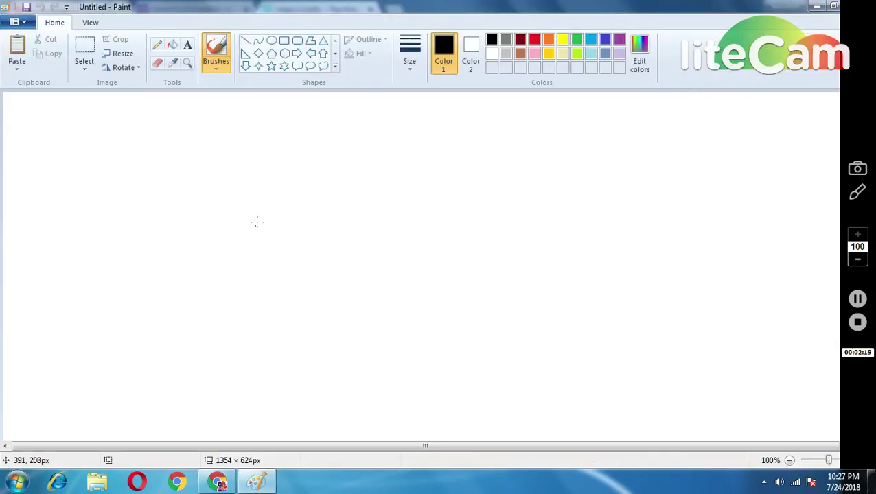
key(ctrl+v)
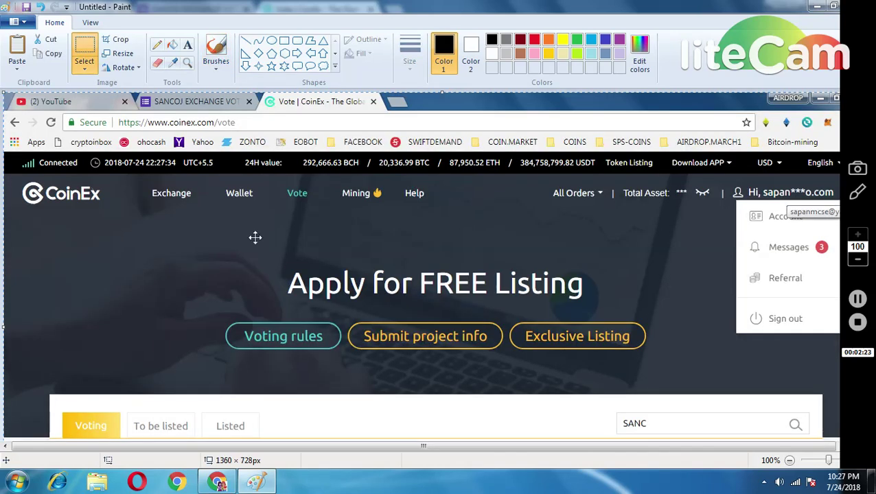
- Save the screenshot as a PNG in Pictures > crypto-images, replacing the existing "apollo kukoin" file, and close Paint
scroll(254, 237, down, 3)
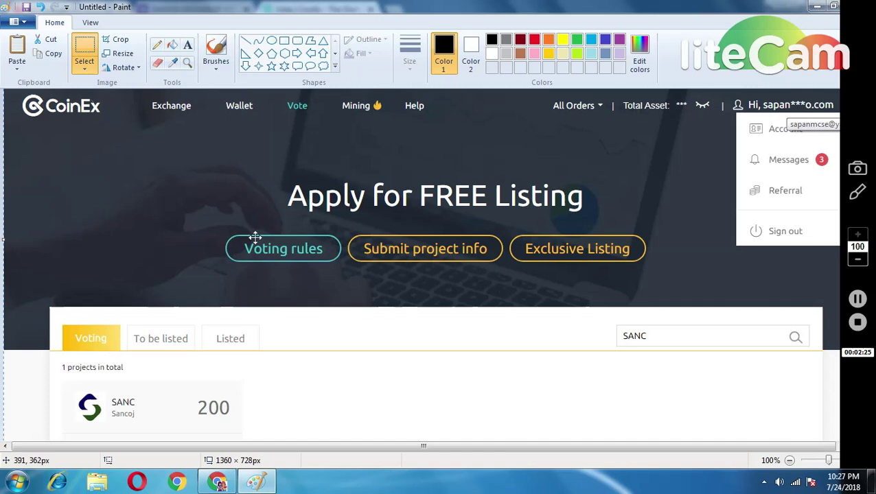
scroll(255, 237, down, 1)
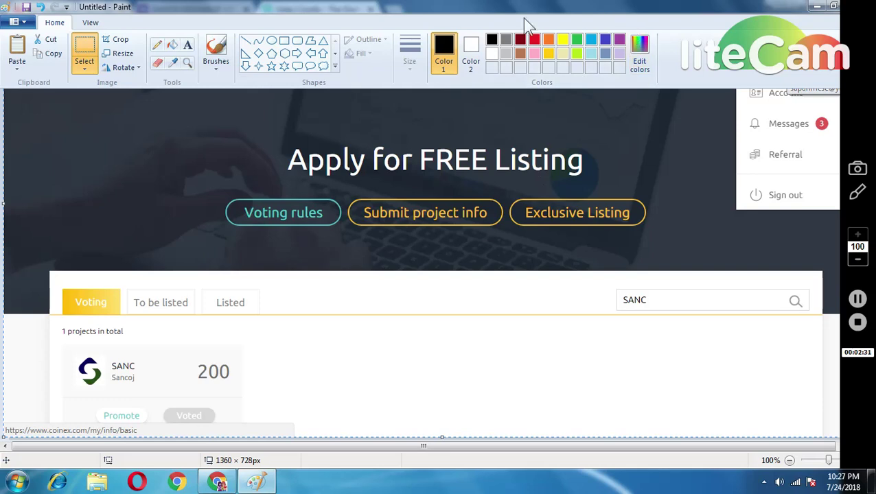
click(15, 22)
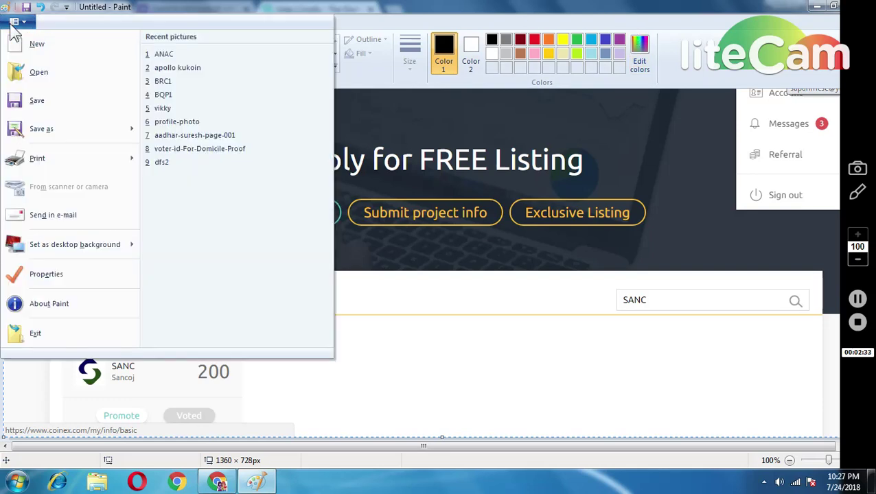
click(46, 100)
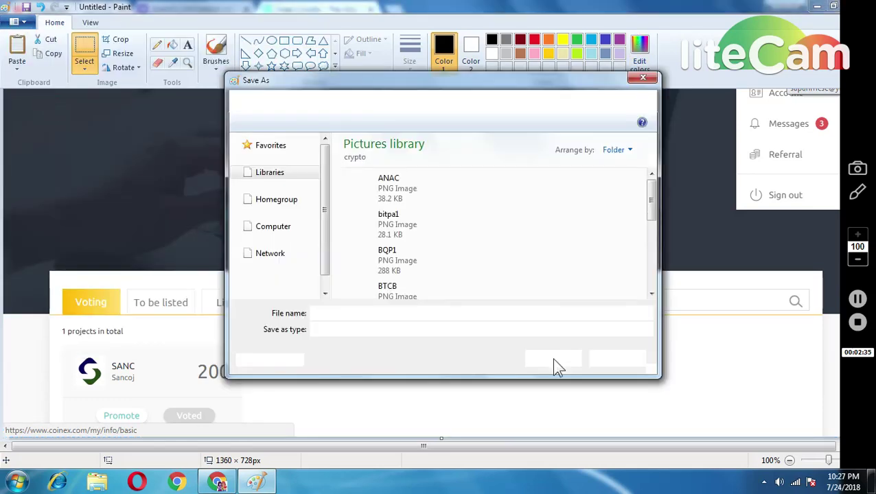
click(282, 255)
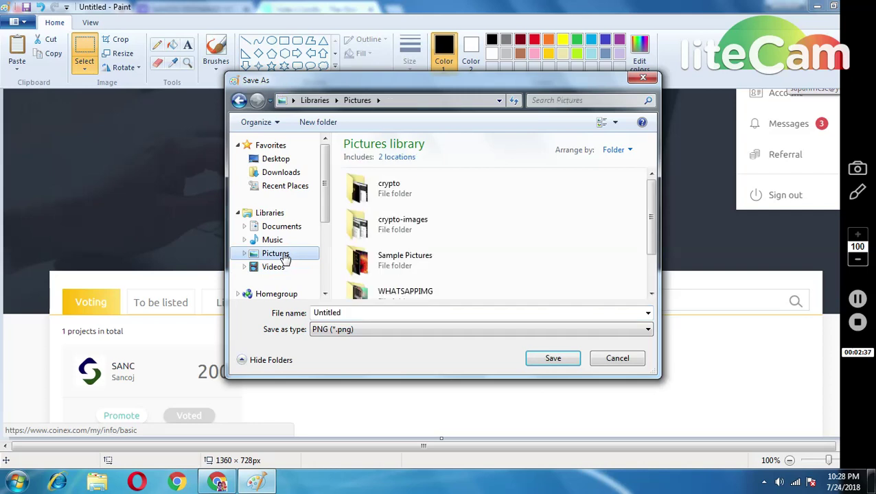
double_click(415, 233)
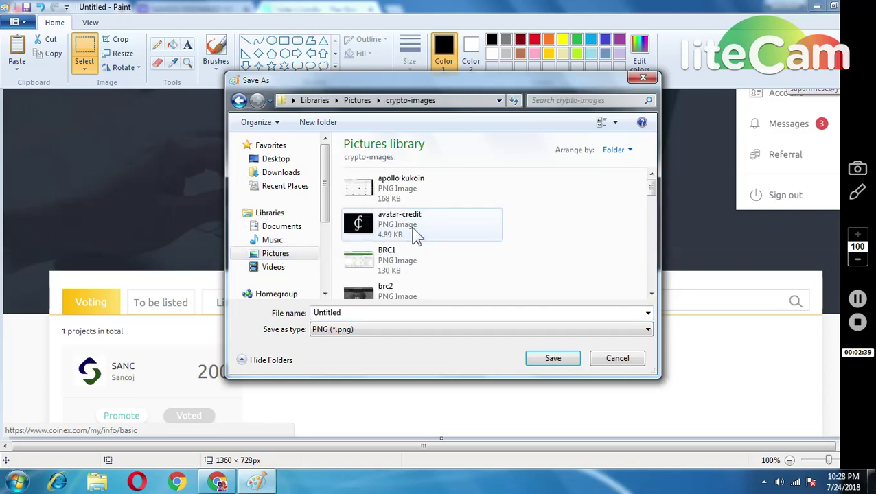
click(438, 190)
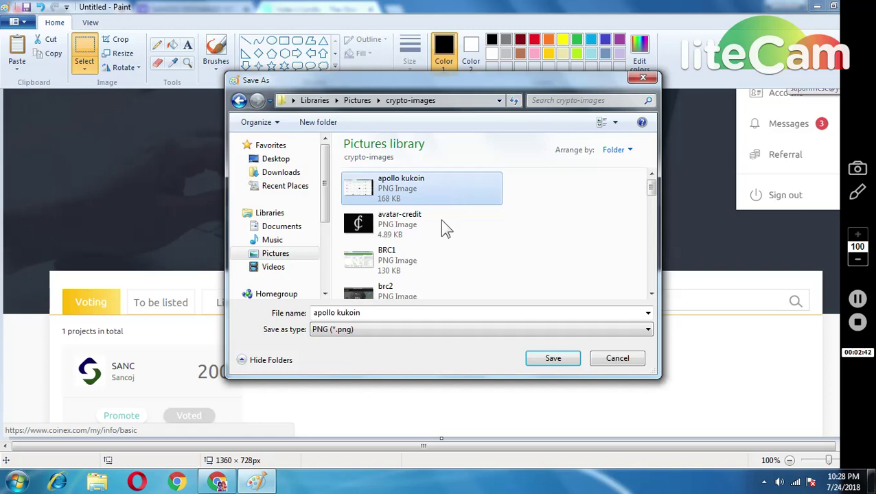
click(554, 360)
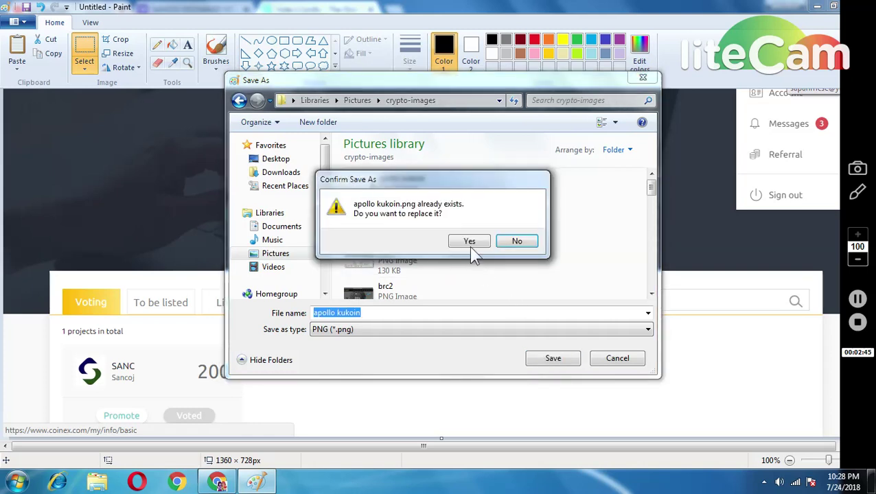
click(469, 241)
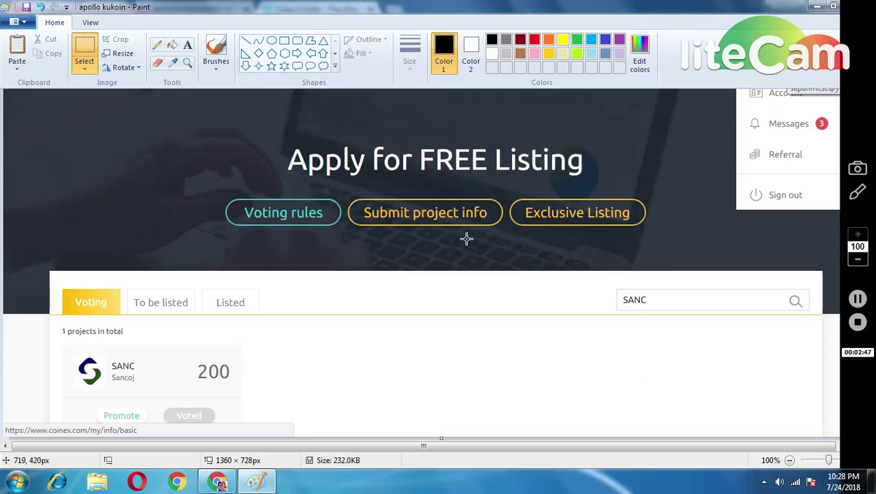
double_click(677, 12)
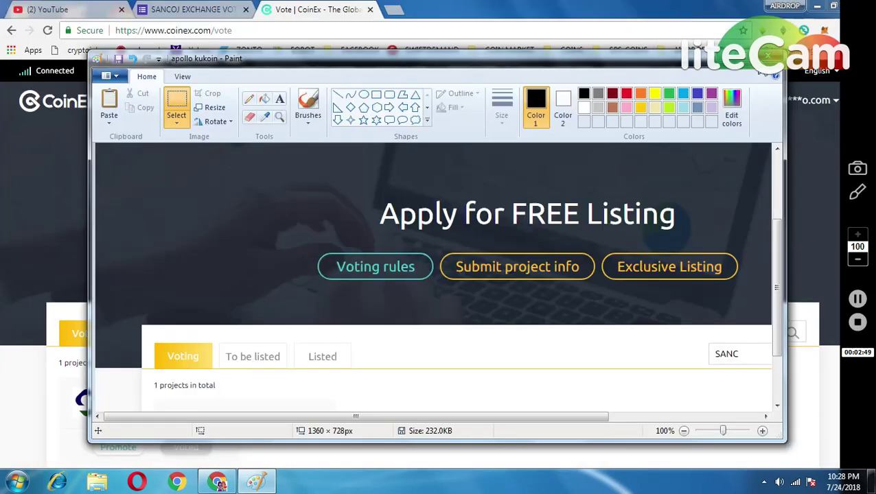
click(774, 49)
- Return to the Sancoj airdrop form and examine its answer fields, from CoinEx email and ETH wallet through vote screenshot and referral email
scroll(593, 306, down, 2)
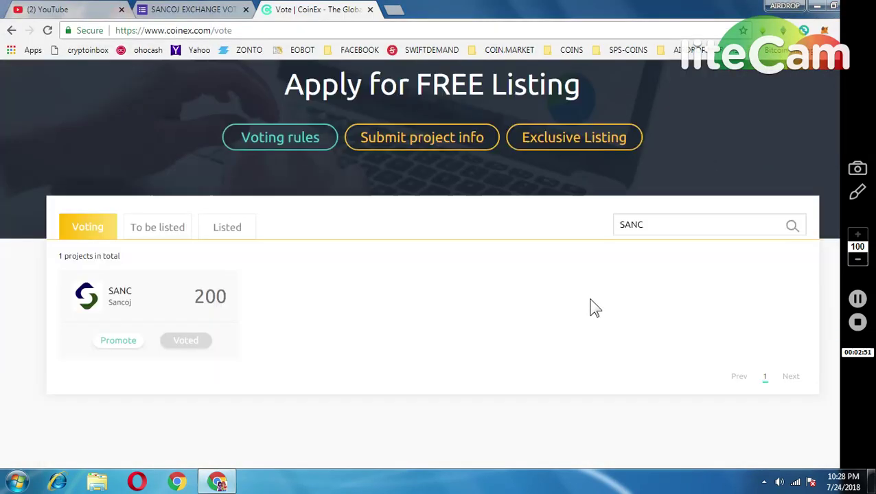
scroll(592, 307, up, 2)
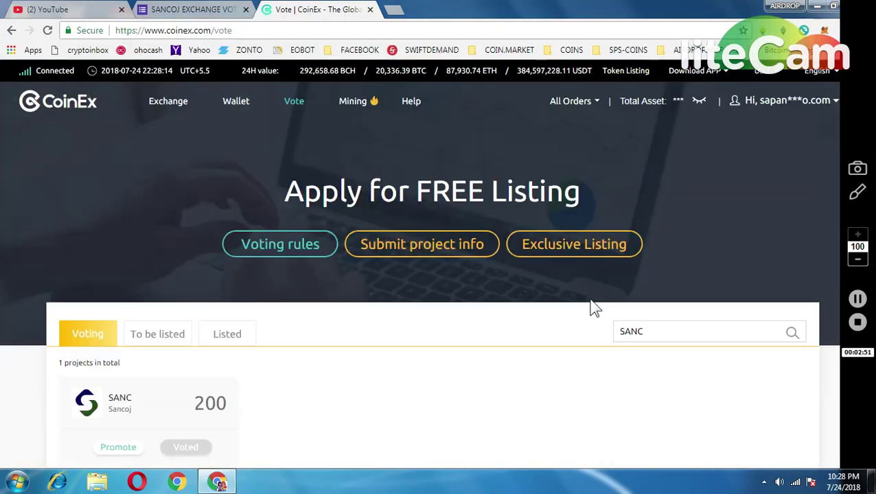
click(199, 15)
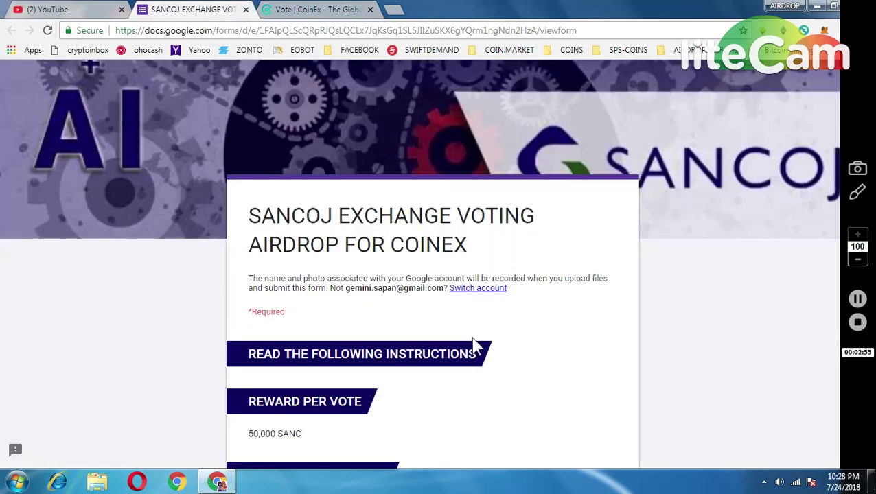
scroll(534, 358, down, 2)
scroll(538, 364, down, 6)
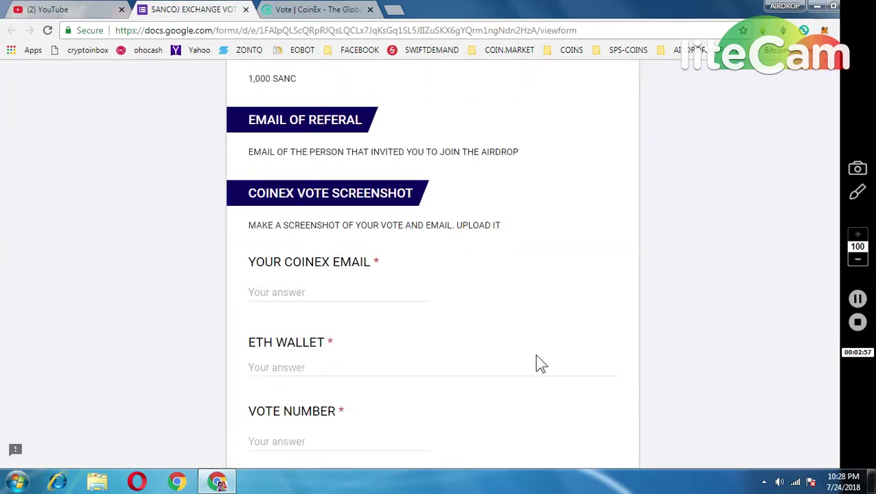
scroll(452, 311, down, 2)
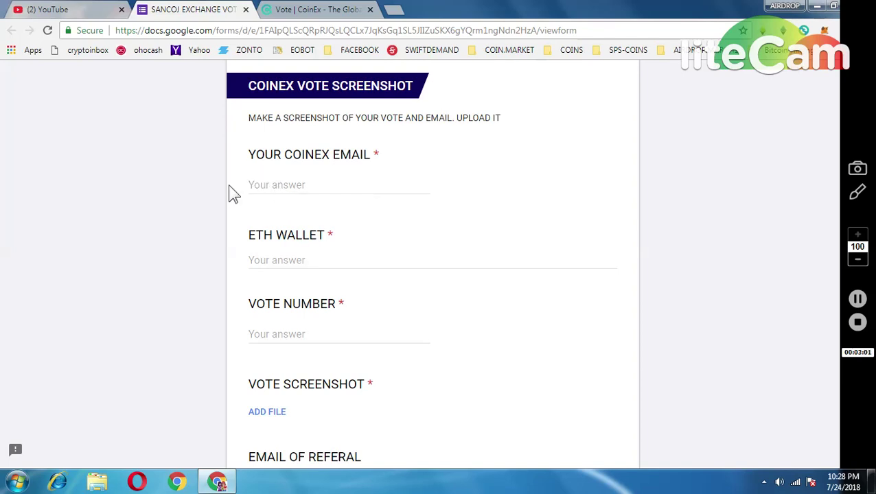
click(256, 184)
click(300, 262)
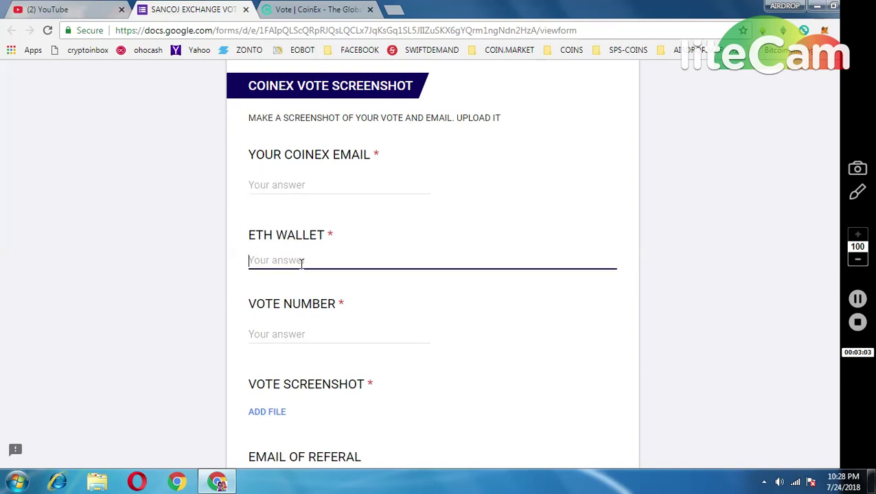
scroll(303, 273, down, 2)
click(271, 228)
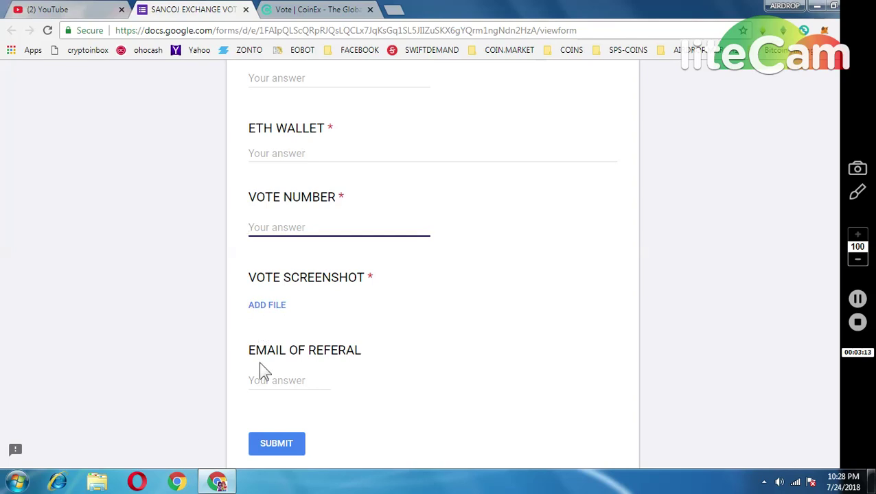
click(297, 380)
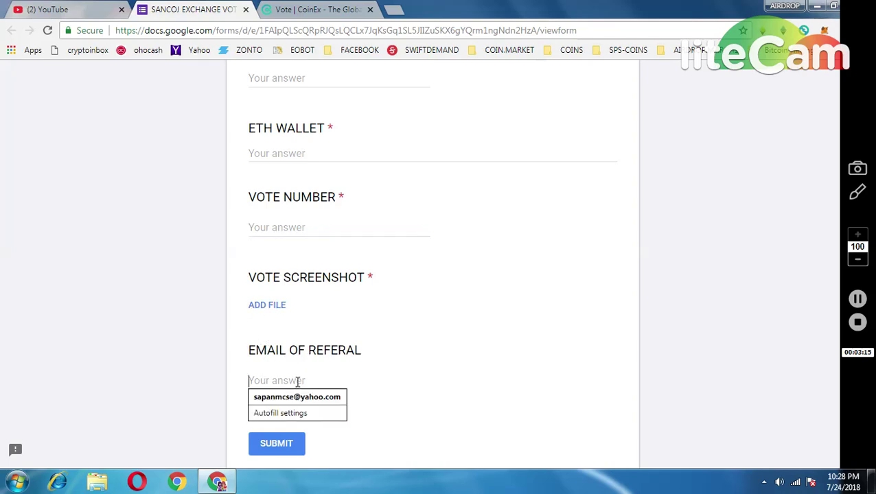
- Fill in the referral email field of the Sancoj form with the saved email address
click(287, 397)
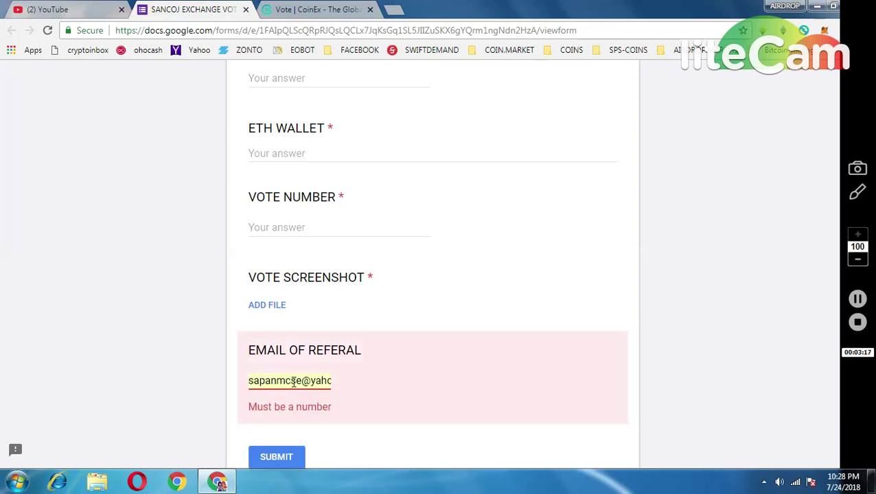
double_click(284, 381)
click(225, 371)
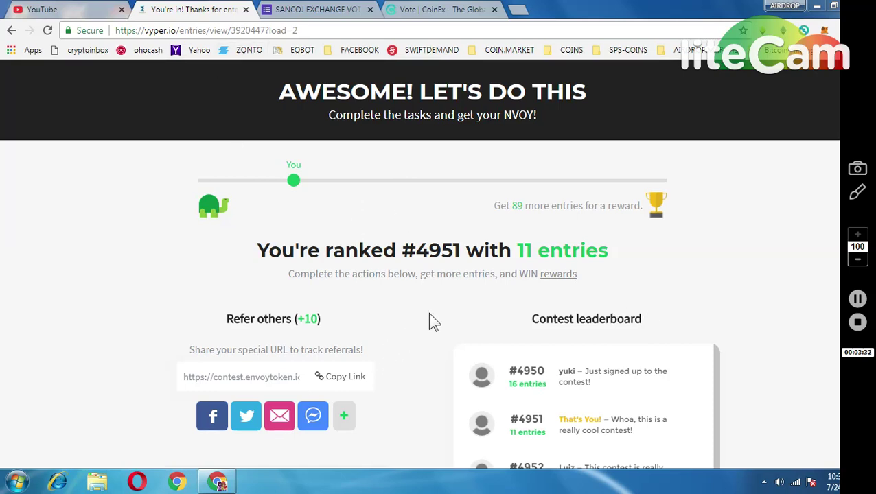
- Examine the Envoy (NVOY) contest page, including the referral link, the list of actions with their entry points, the leaderboard and the rewards section
scroll(429, 316, down, 3)
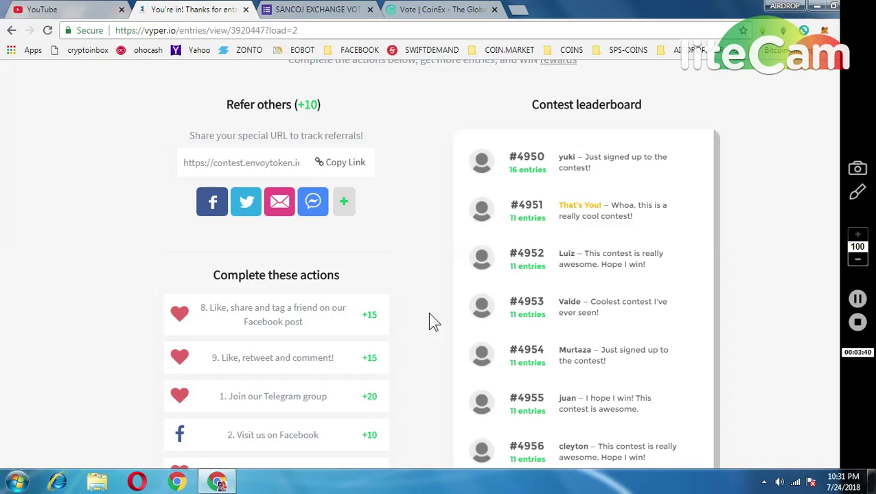
scroll(442, 341, down, 3)
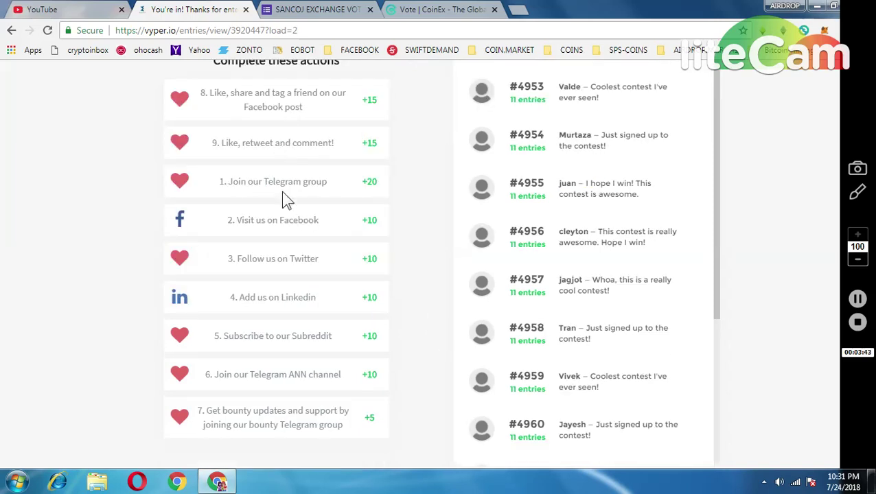
scroll(451, 327, down, 6)
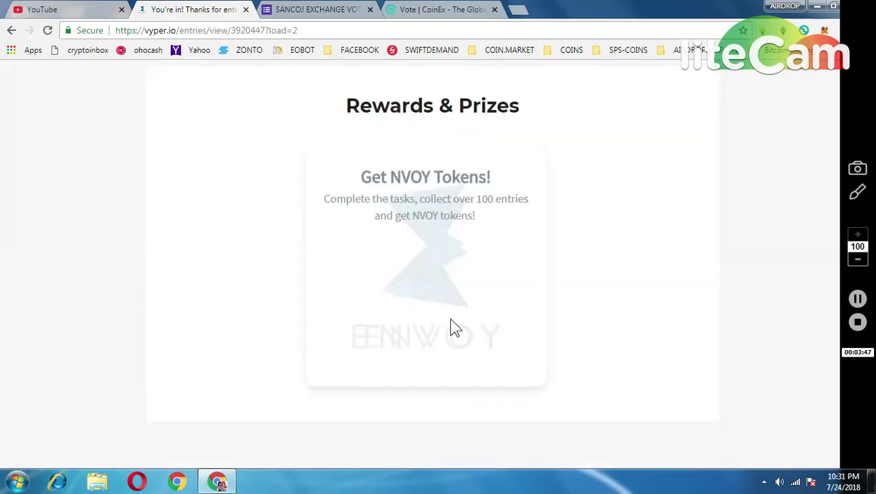
scroll(452, 327, down, 1)
scroll(452, 327, up, 3)
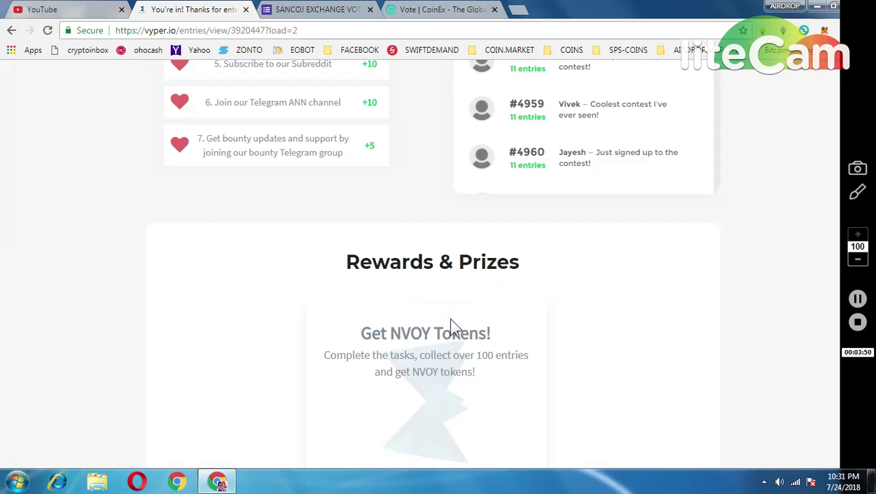
scroll(451, 328, up, 10)
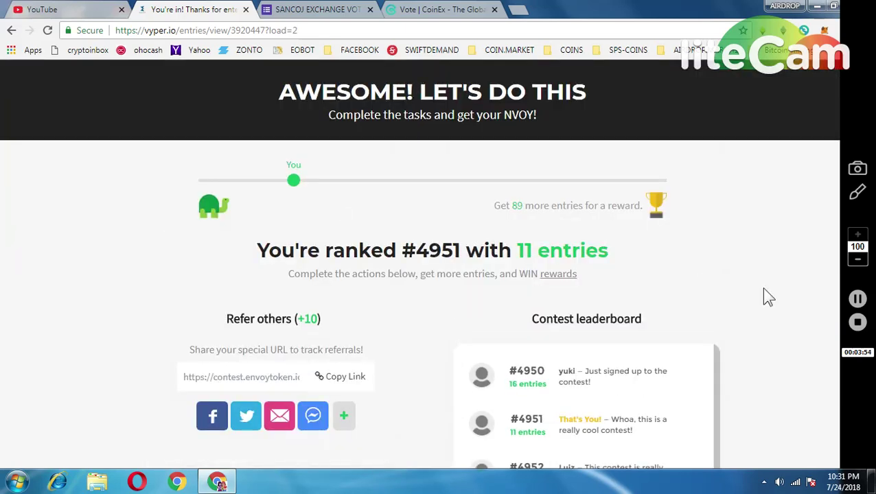
scroll(763, 288, down, 8)
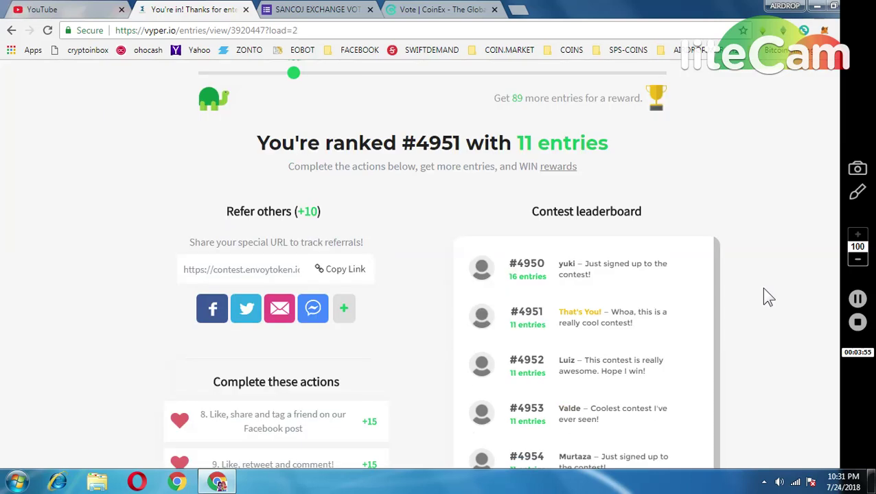
scroll(767, 297, down, 4)
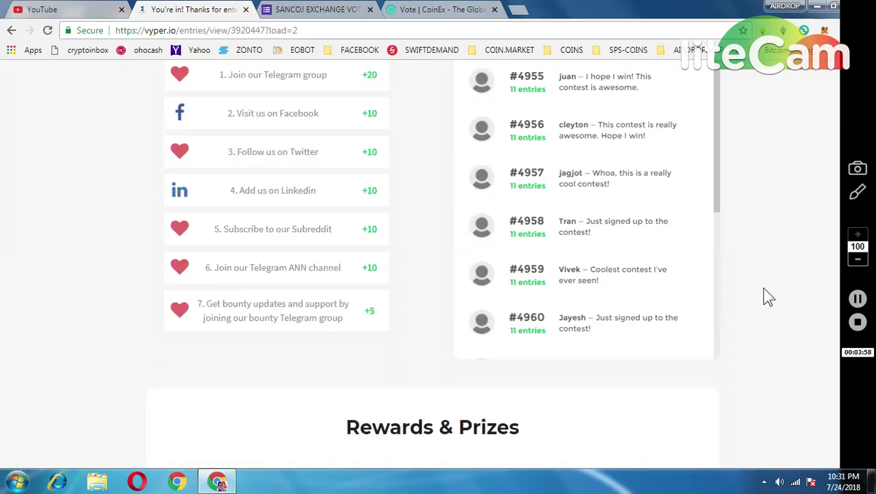
scroll(767, 296, up, 10)
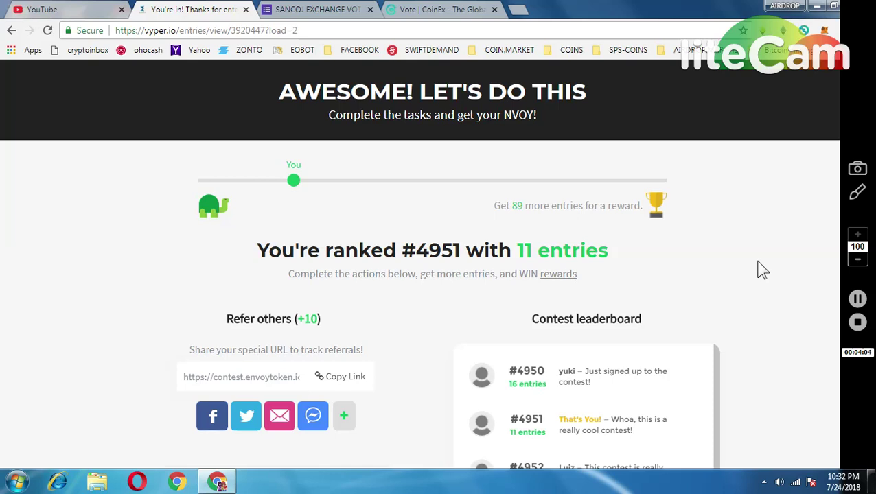
scroll(760, 269, down, 4)
scroll(762, 269, up, 5)
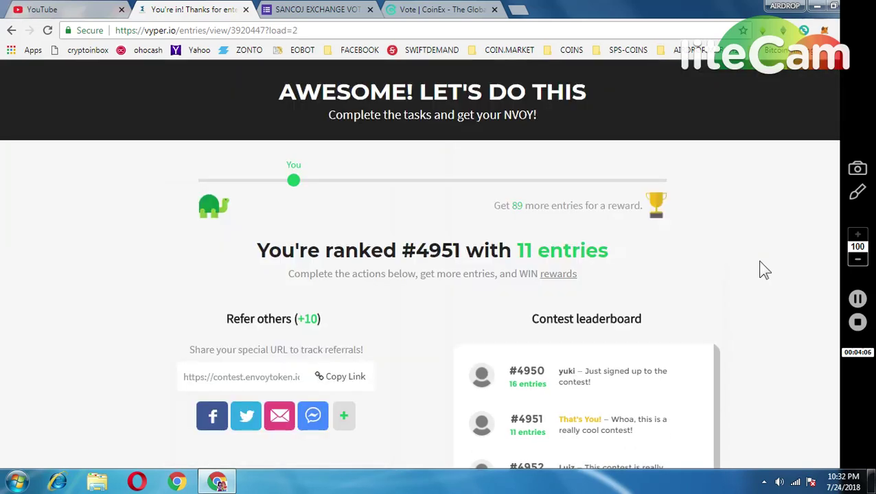